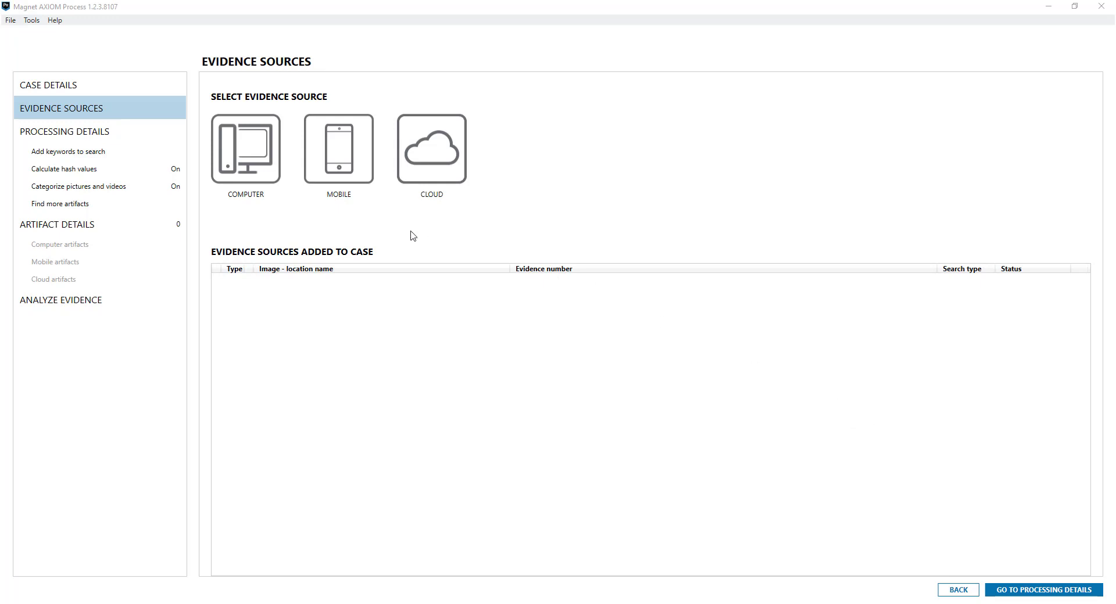
Load MB Junk.pst from Evidence Files\MB Emails as a computer file evidence source.
left_click(259, 166)
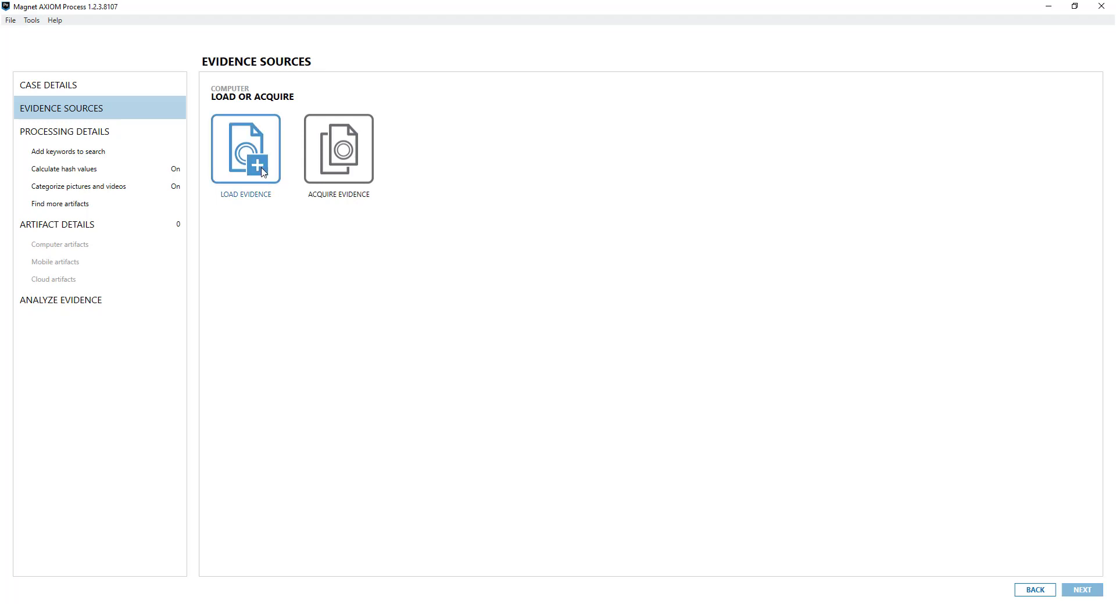
left_click(254, 156)
left_click(408, 166)
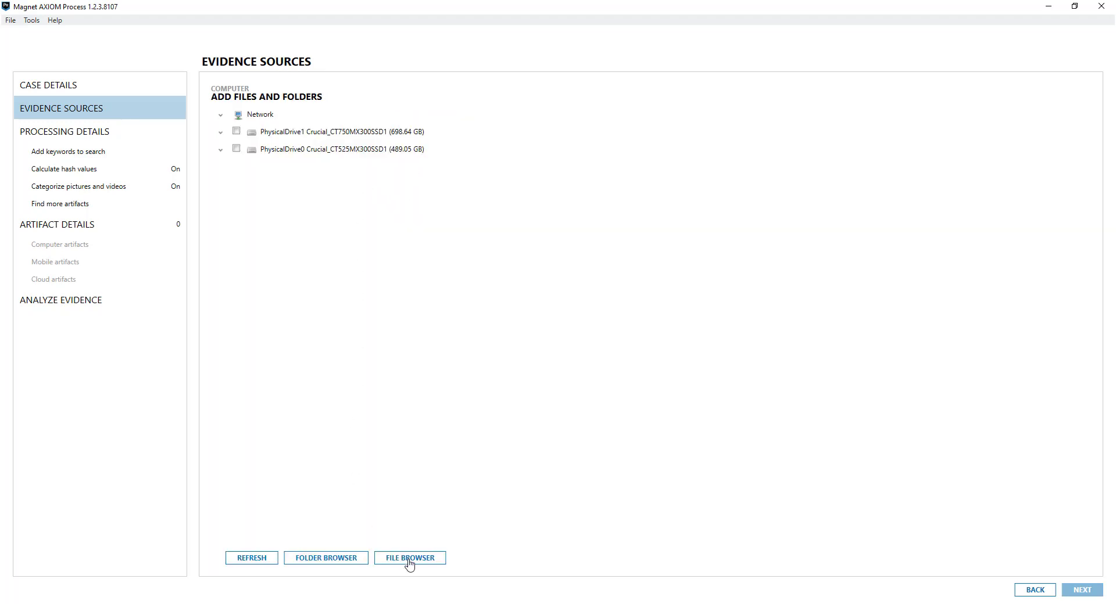
left_click(1035, 591)
left_click(430, 157)
left_click(413, 559)
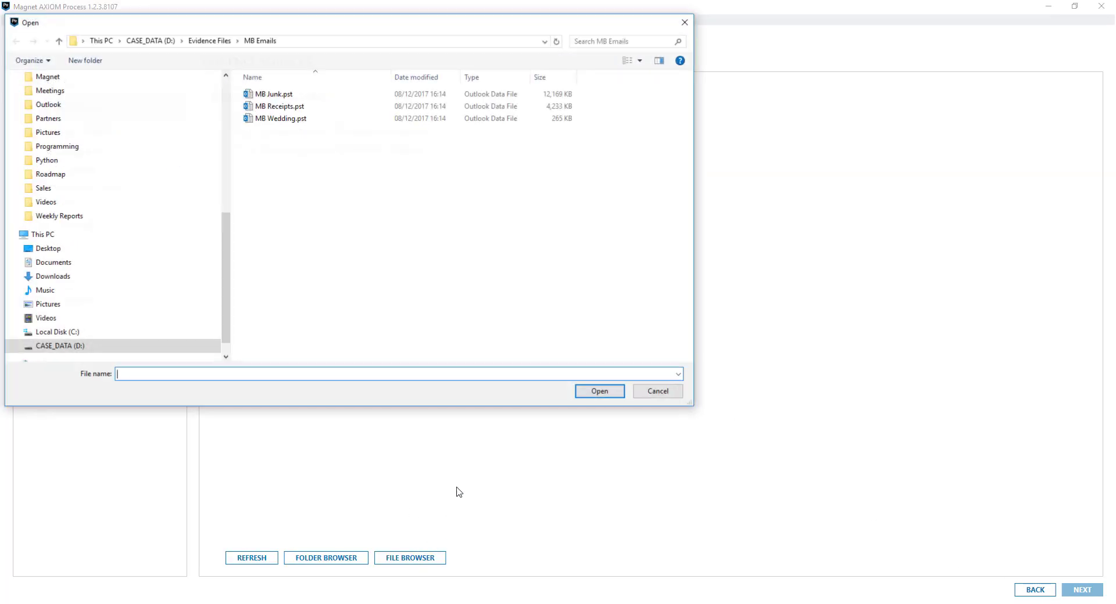
left_click(296, 94)
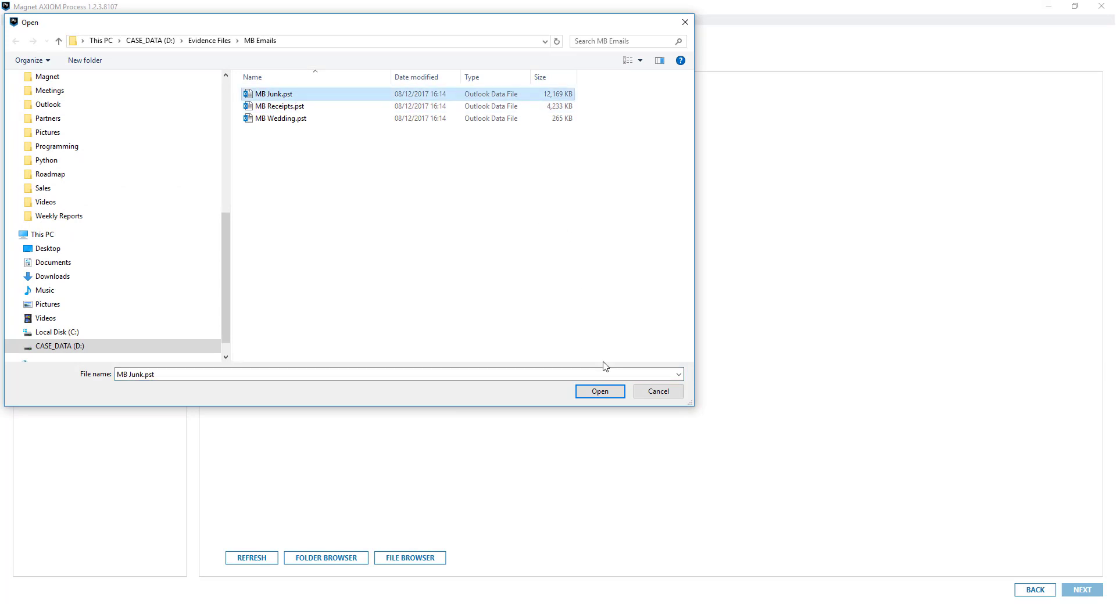
left_click(610, 395)
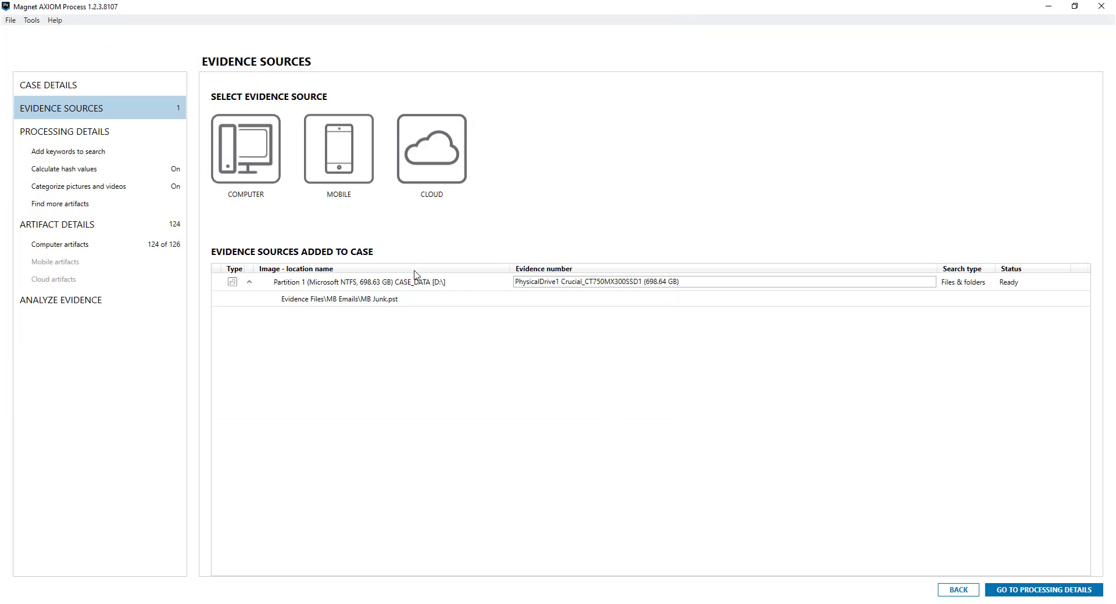
Load MB Receipts.pst from MB Emails as a second computer file evidence source.
left_click(246, 151)
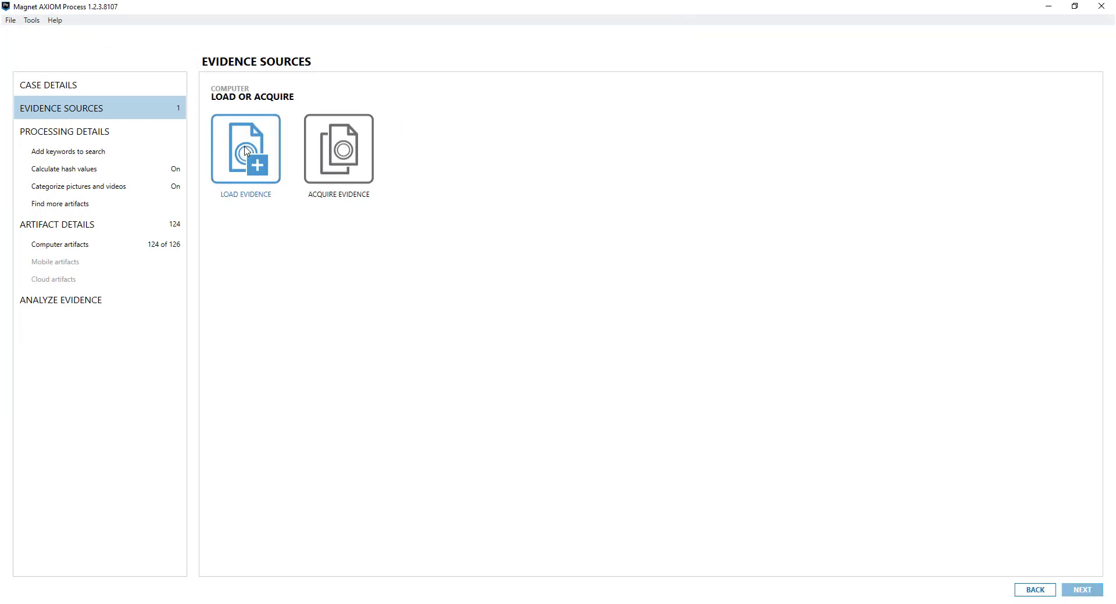
left_click(276, 144)
left_click(432, 149)
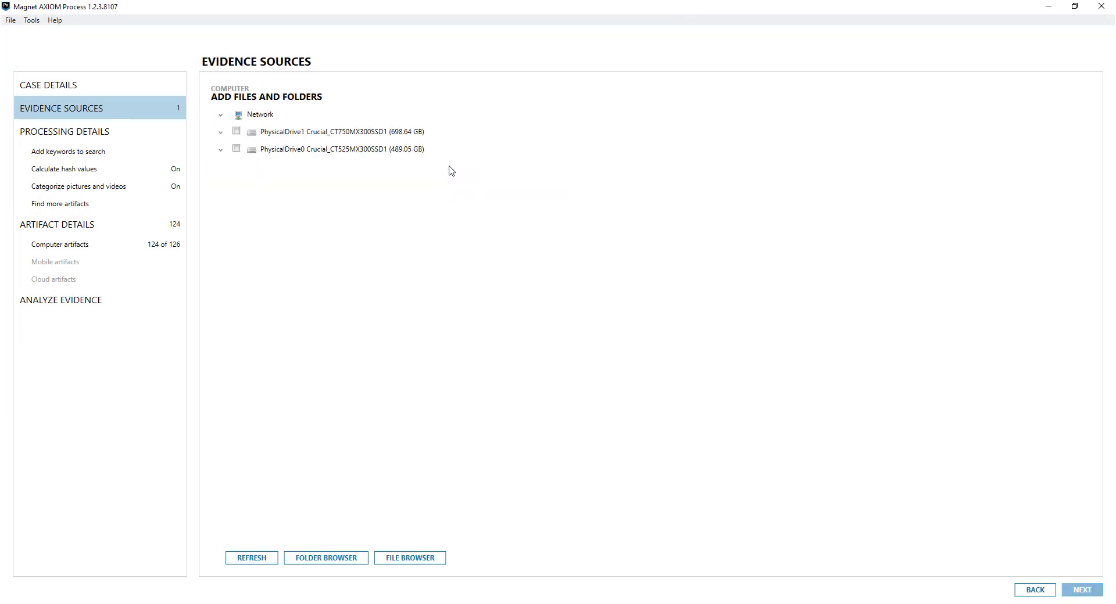
left_click(426, 558)
left_click(279, 106)
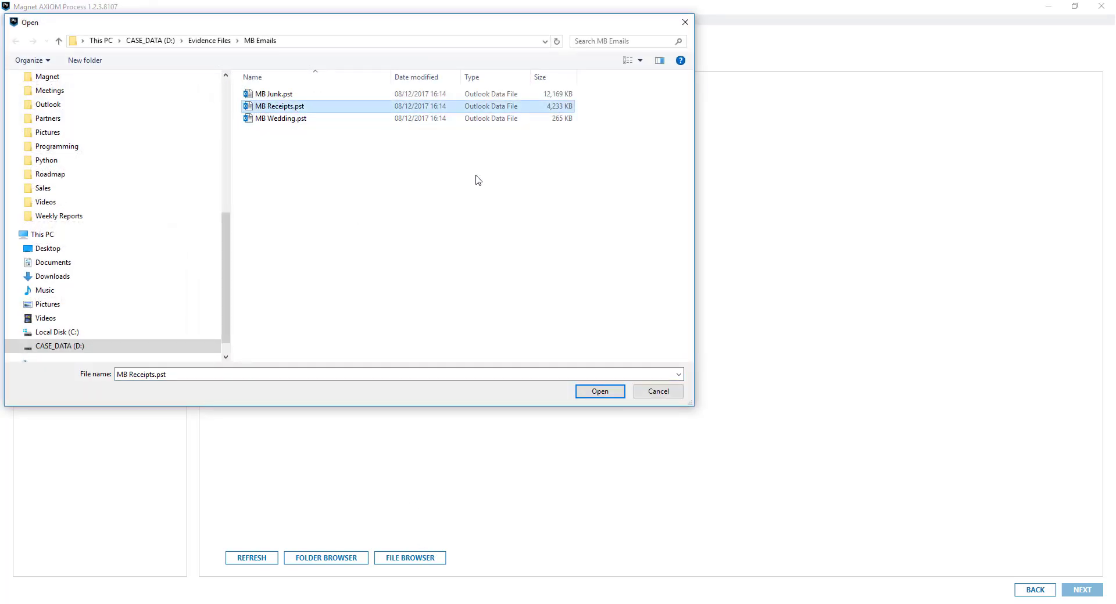
left_click(599, 392)
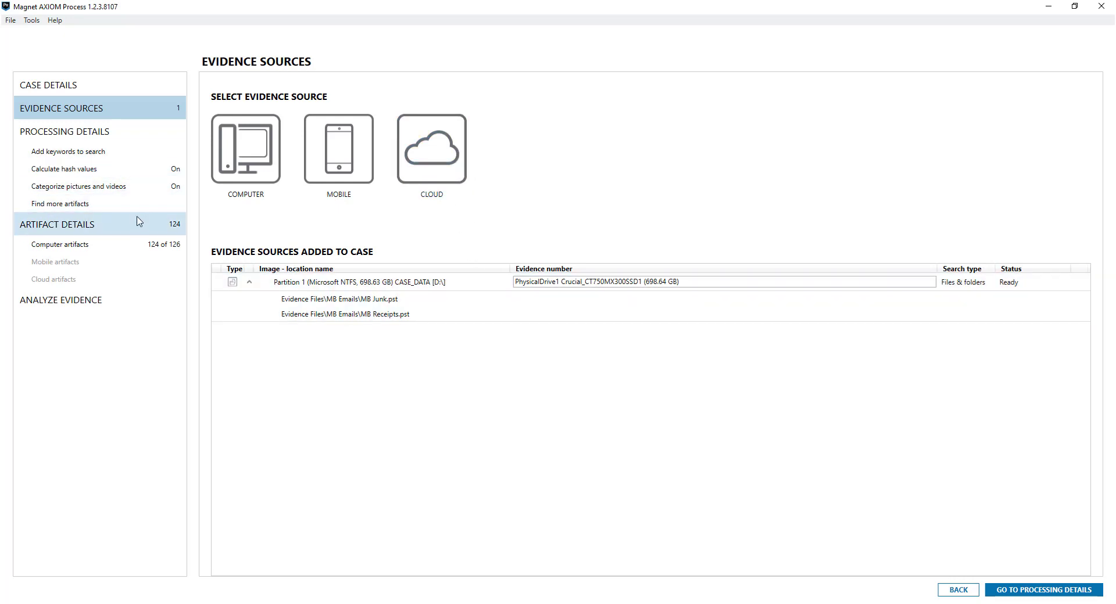
Bring the AXIOM Examine case forward and scroll through the Eleaf UK email's details pane.
mouse_move(386, 603)
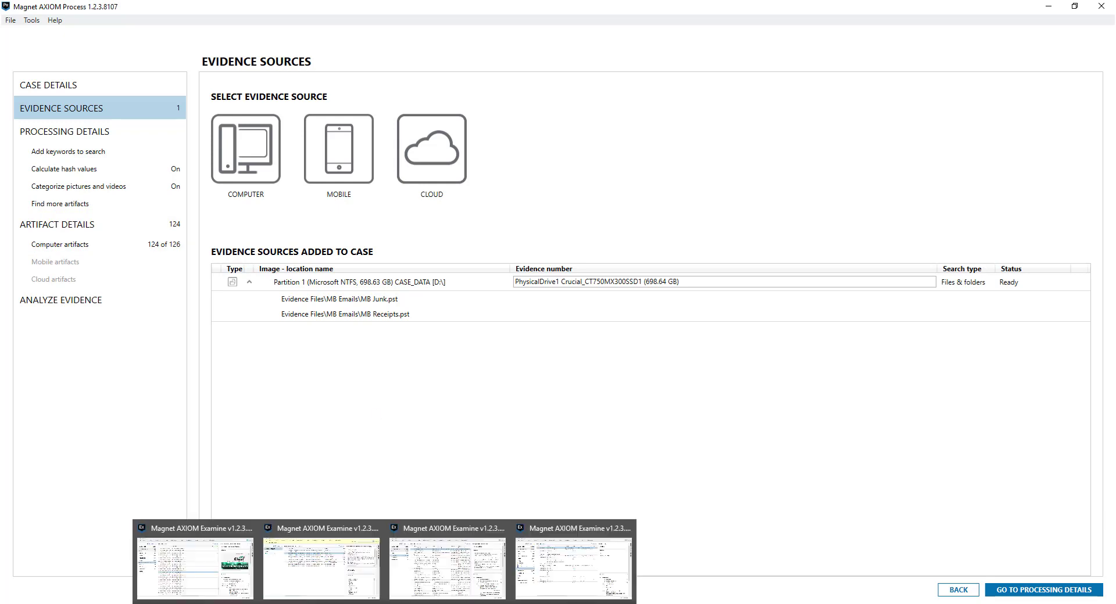
left_click(207, 589)
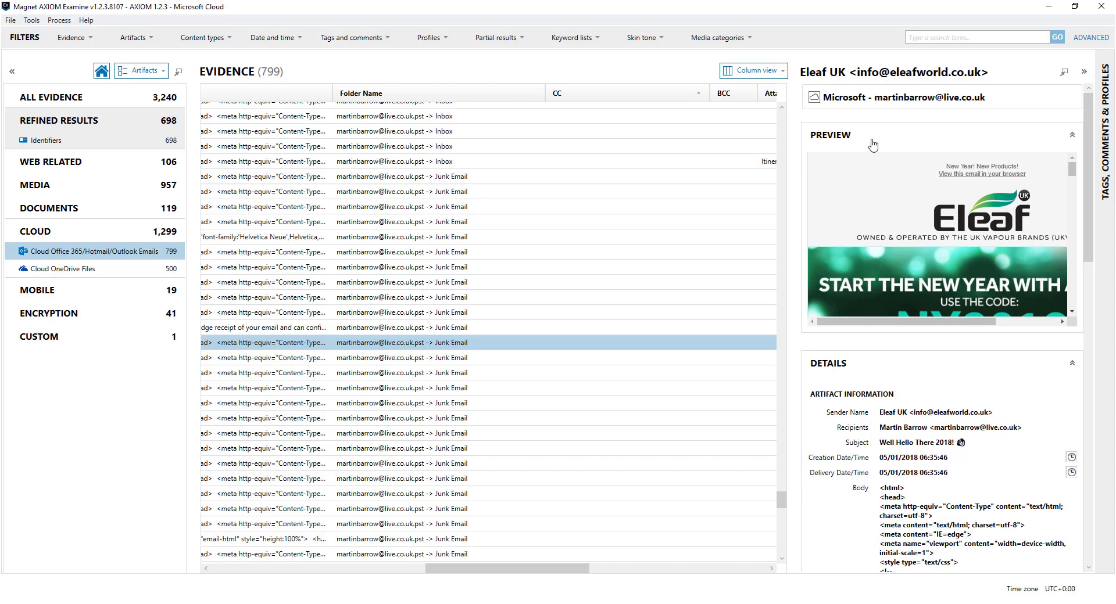
left_click_drag(1090, 223, 1079, 293)
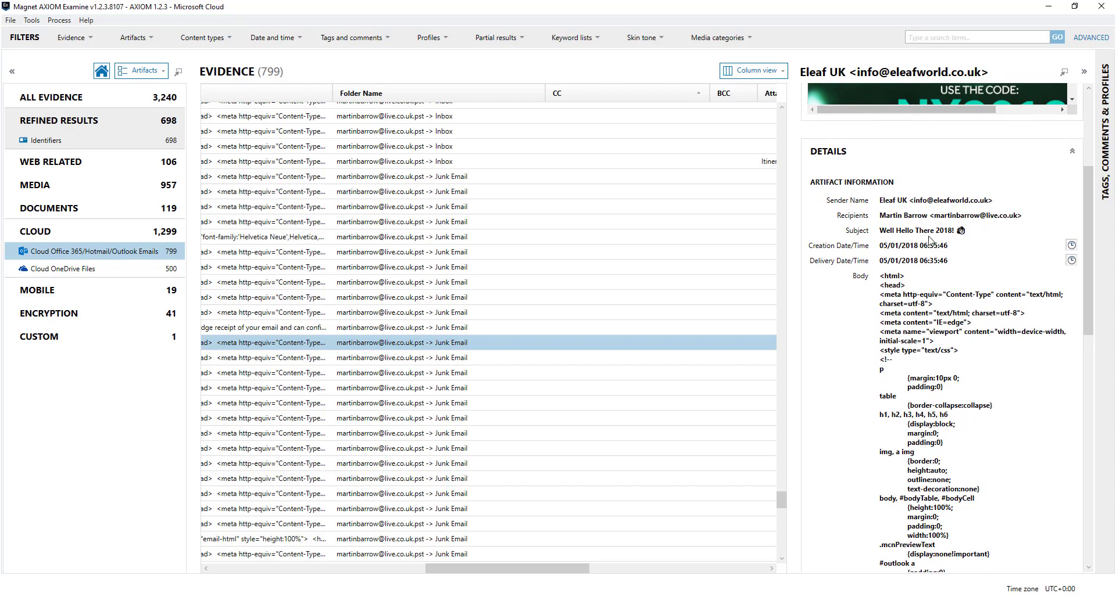
left_click_drag(1088, 252, 1067, 185)
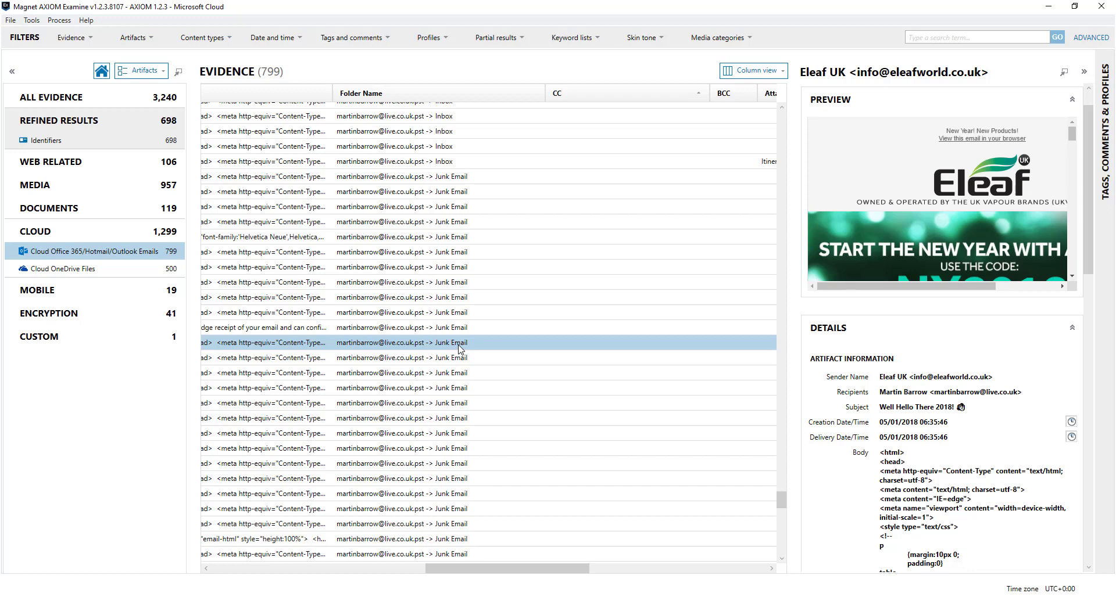
Filter the Folder Name column on 'junk' and scroll through the 76 remaining emails.
right_click(435, 97)
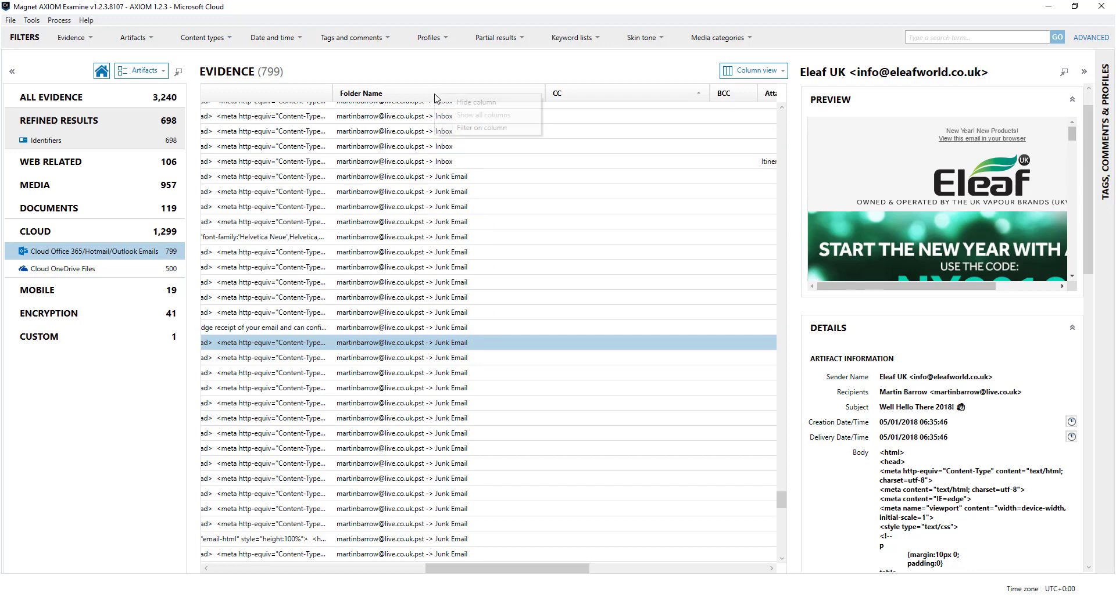
left_click(495, 128)
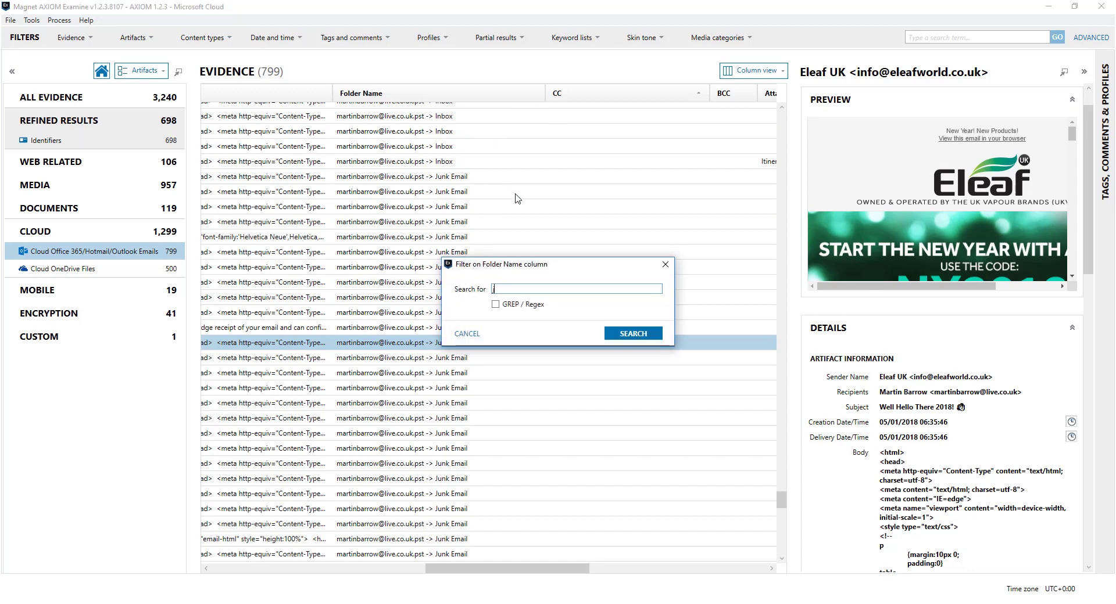
left_click(633, 334)
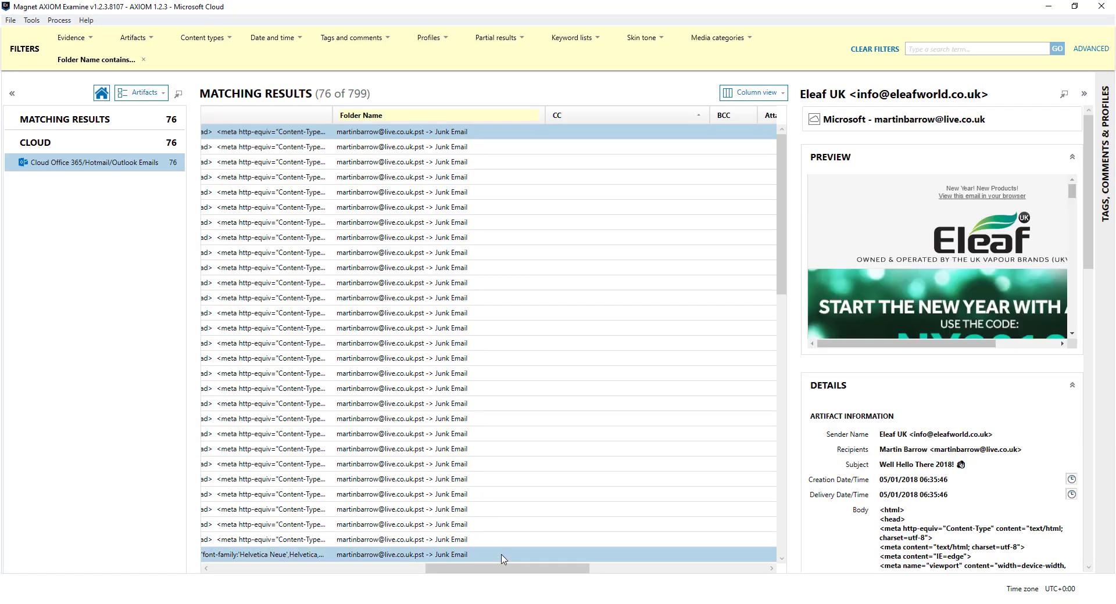
left_click_drag(507, 569, 547, 571)
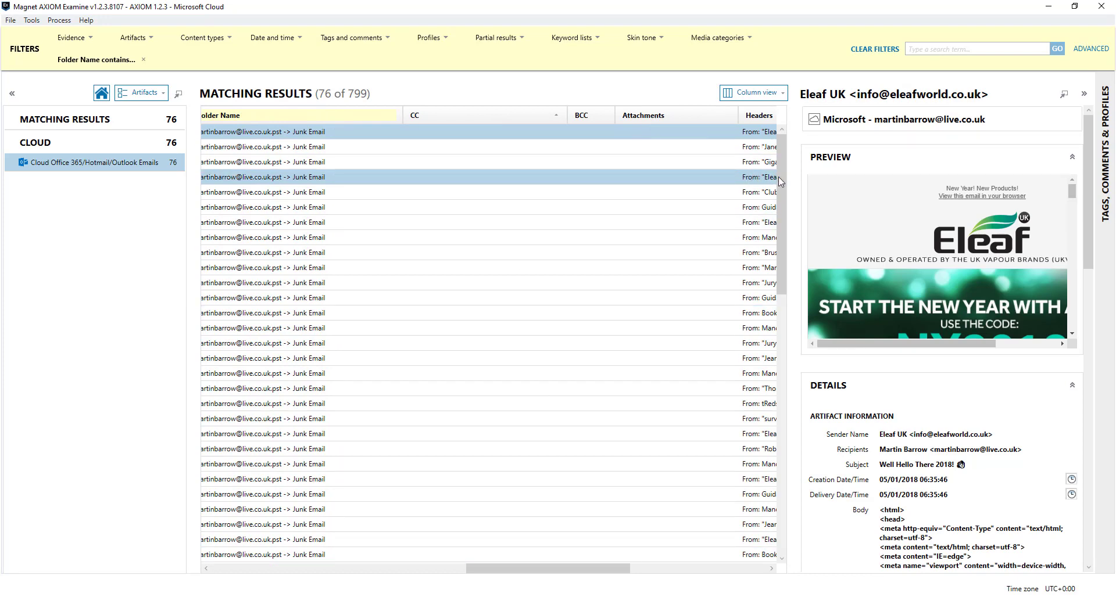
left_click_drag(784, 181, 784, 305)
left_click_drag(782, 400, 782, 552)
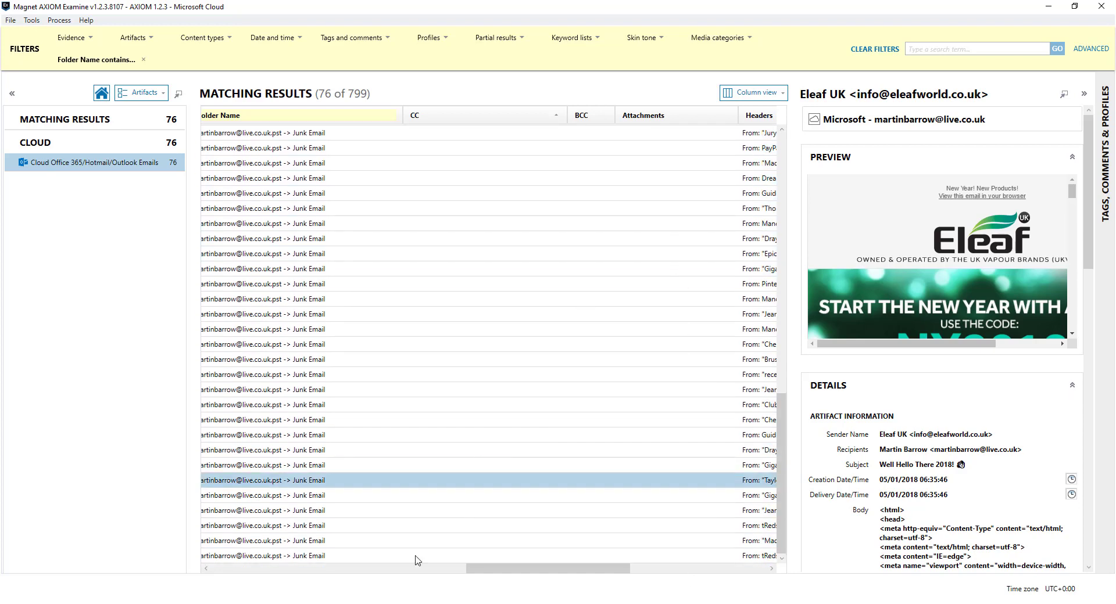
Bring the Email and Cloud case window forward and collapse the attachment preview.
left_click(324, 587)
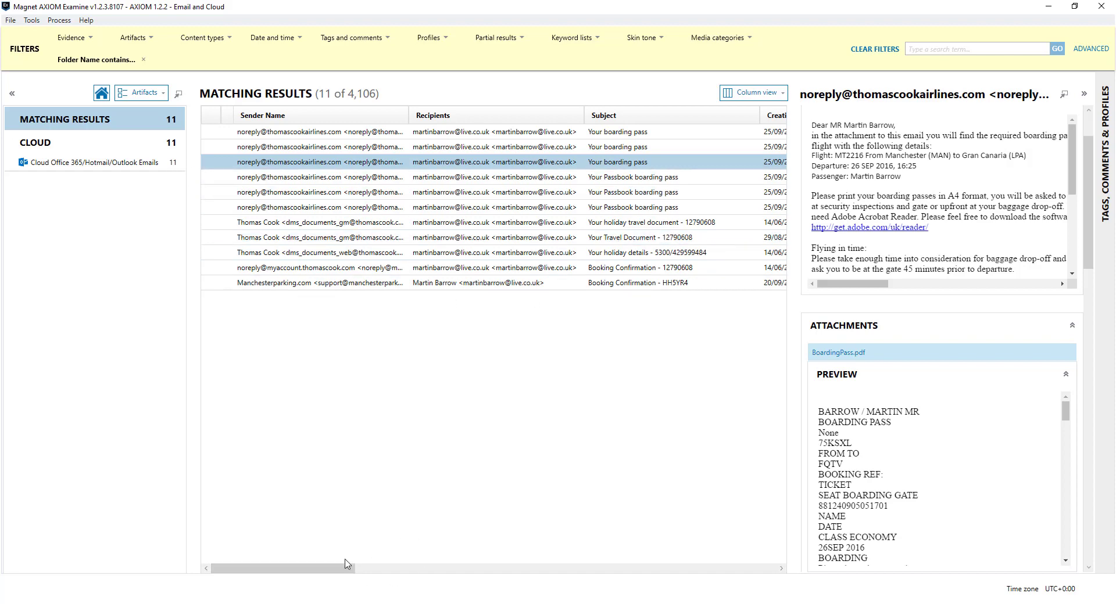
left_click_drag(303, 570, 378, 583)
mouse_move(1074, 156)
left_mouse_down()
mouse_move(1074, 168)
mouse_move(1073, 156)
left_mouse_up()
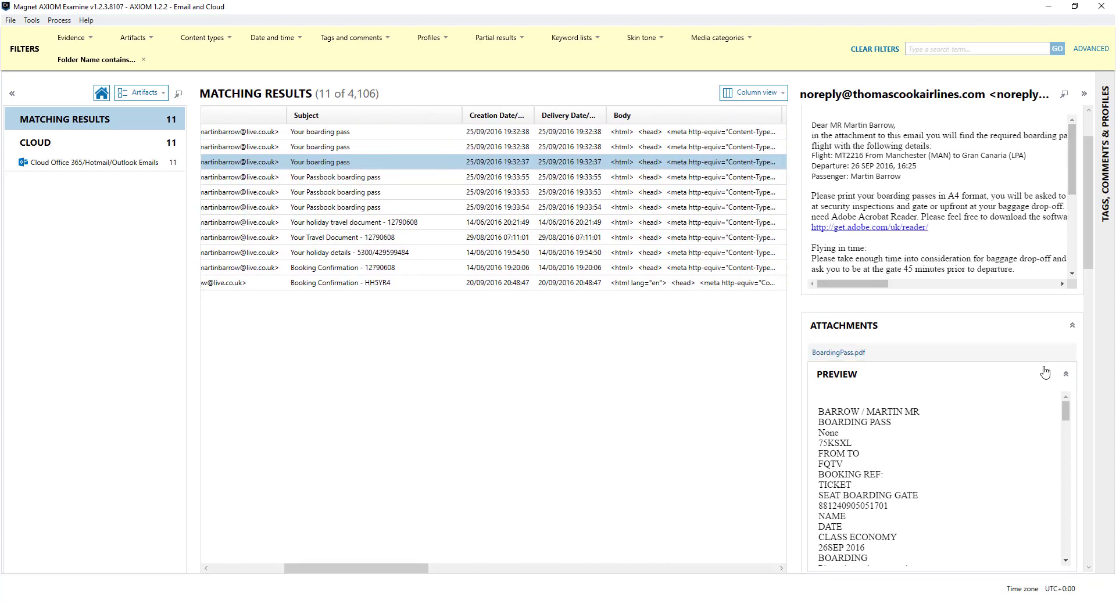
left_click(1065, 374)
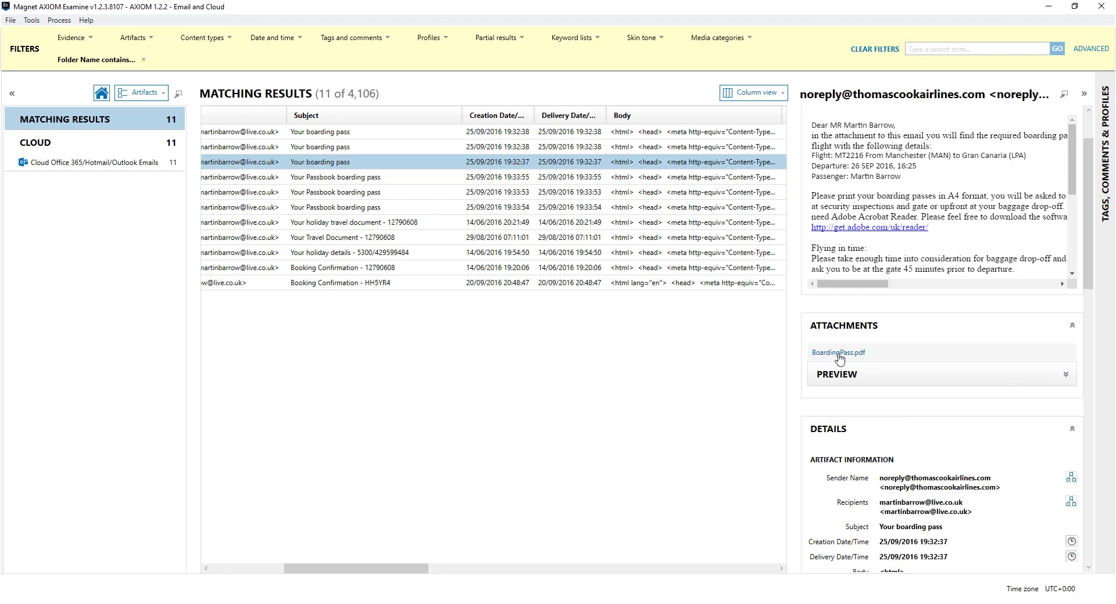
left_click_drag(390, 574, 570, 573)
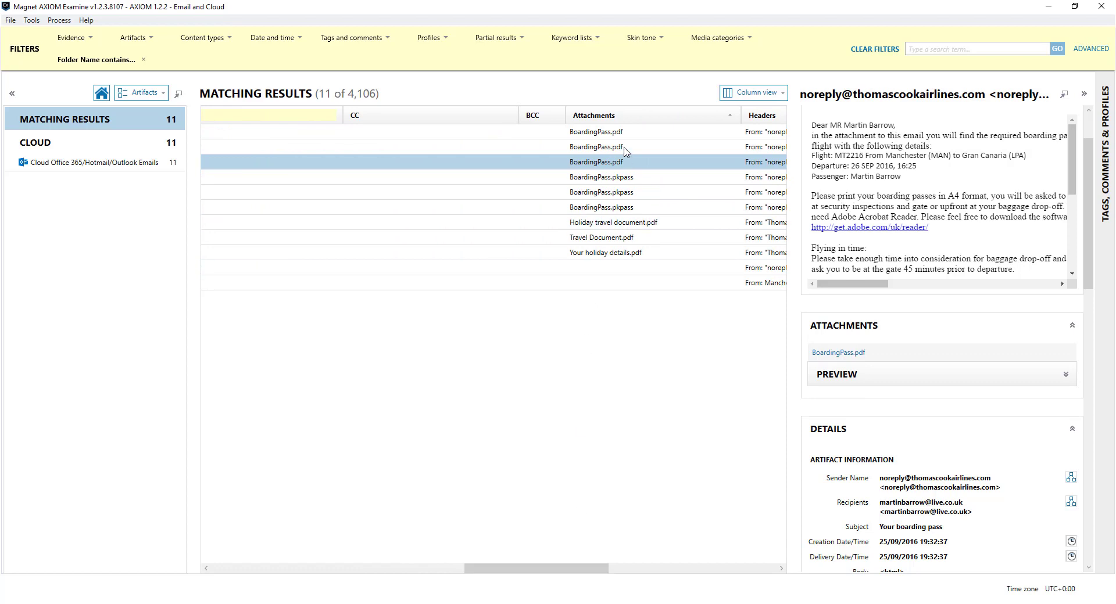
Select the 'Your boarding pass' email and preview its BoardingPass.pdf attachment.
left_click(607, 180)
left_click(613, 167)
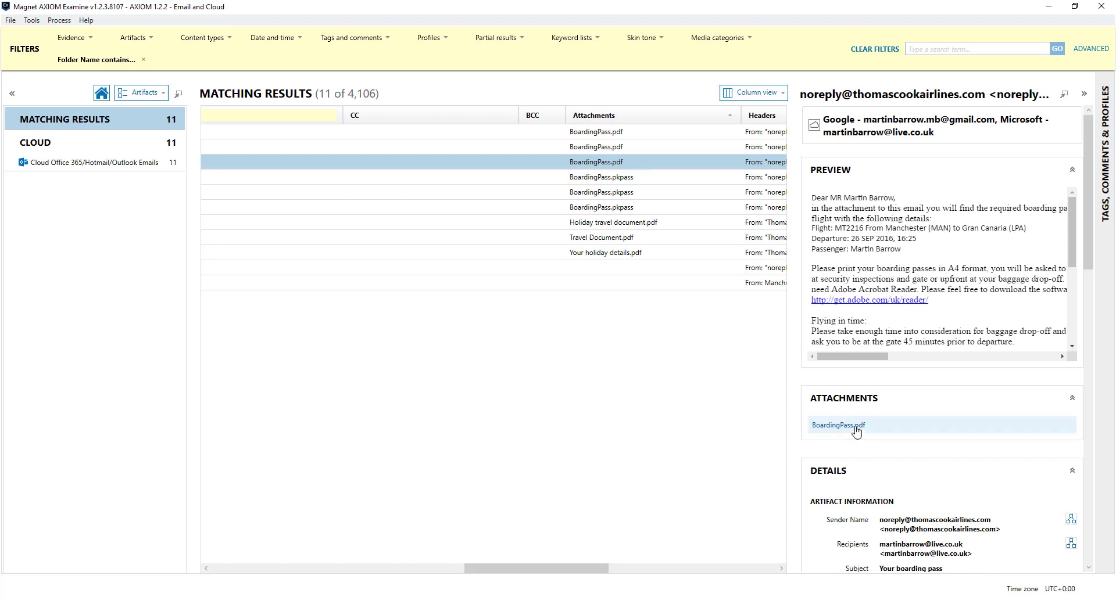
left_click(854, 427)
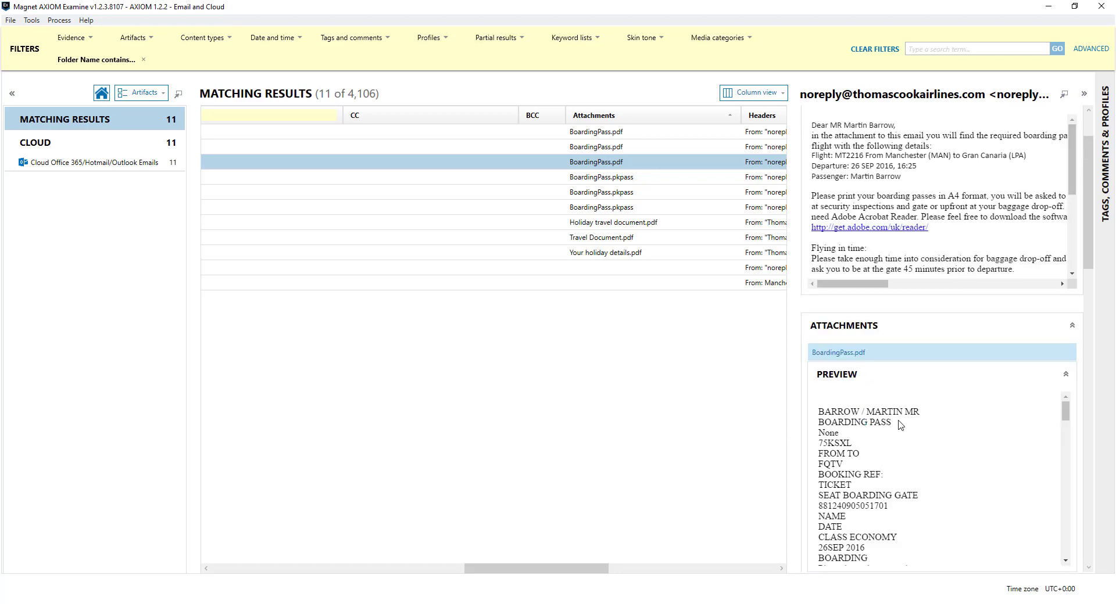
Save BoardingPass.pdf with 'Save artifact to...' into the AXIOM 1.2.2 - Email and Cloud folder.
right_click(852, 359)
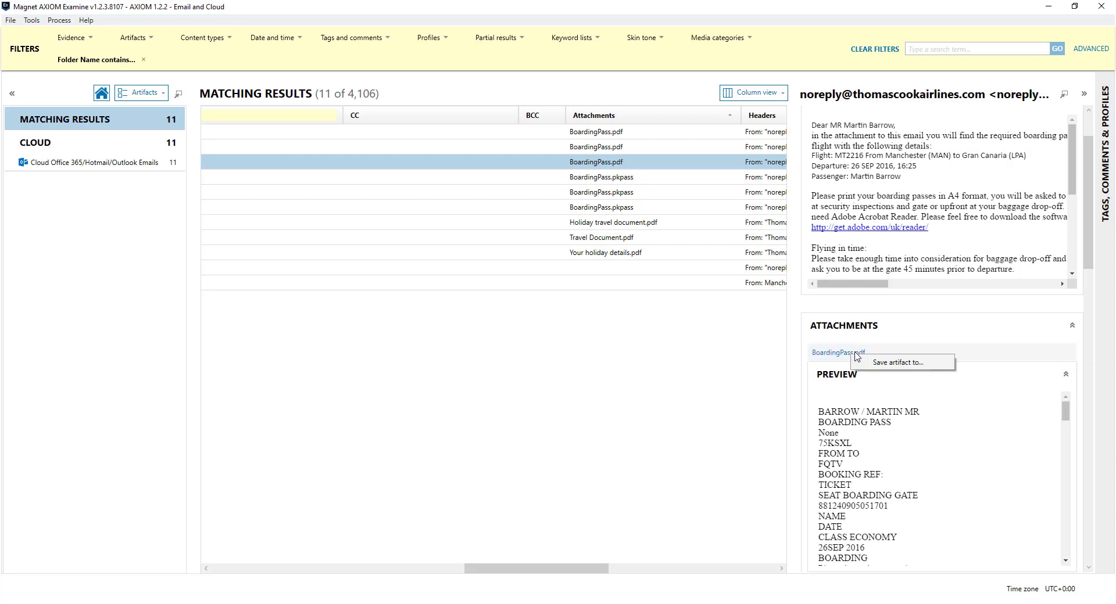
left_click(889, 363)
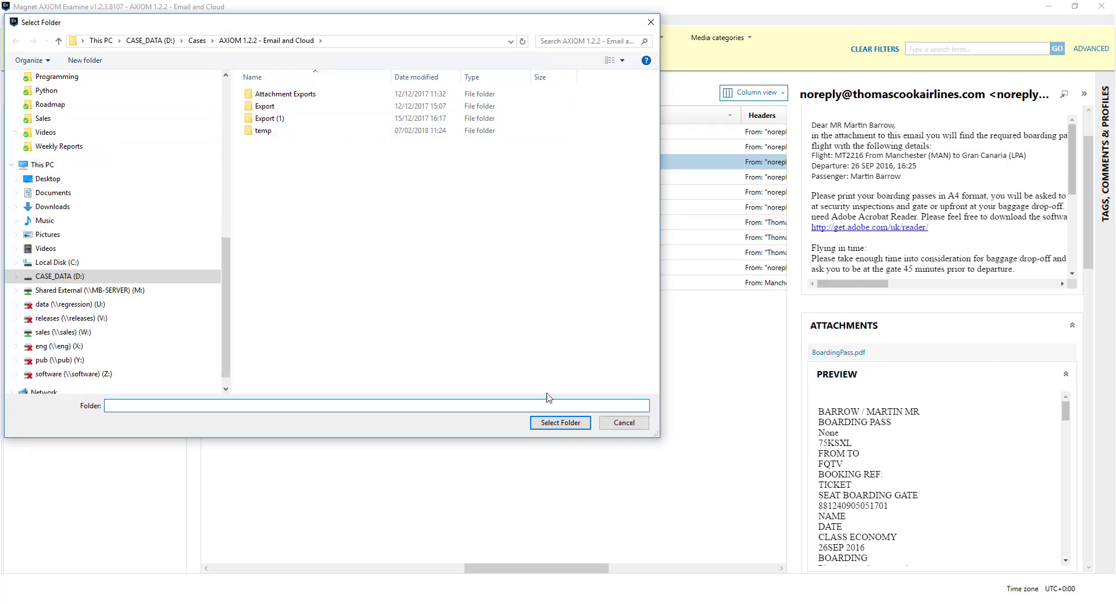
left_click(558, 423)
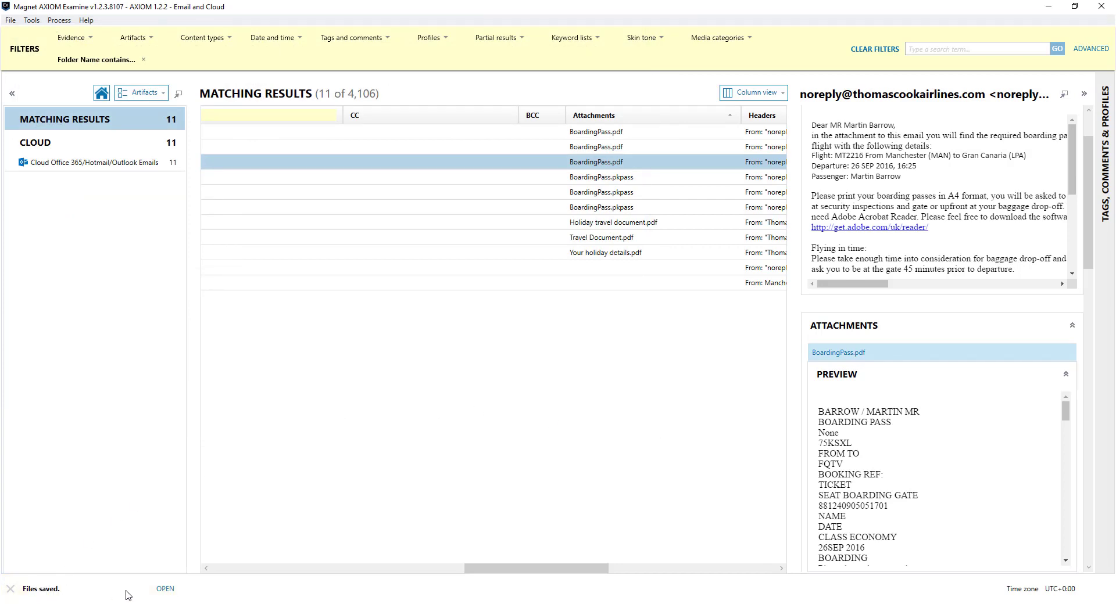
View the exported BoardingPass.pdf in Foxit Reader, then close it.
left_click(165, 589)
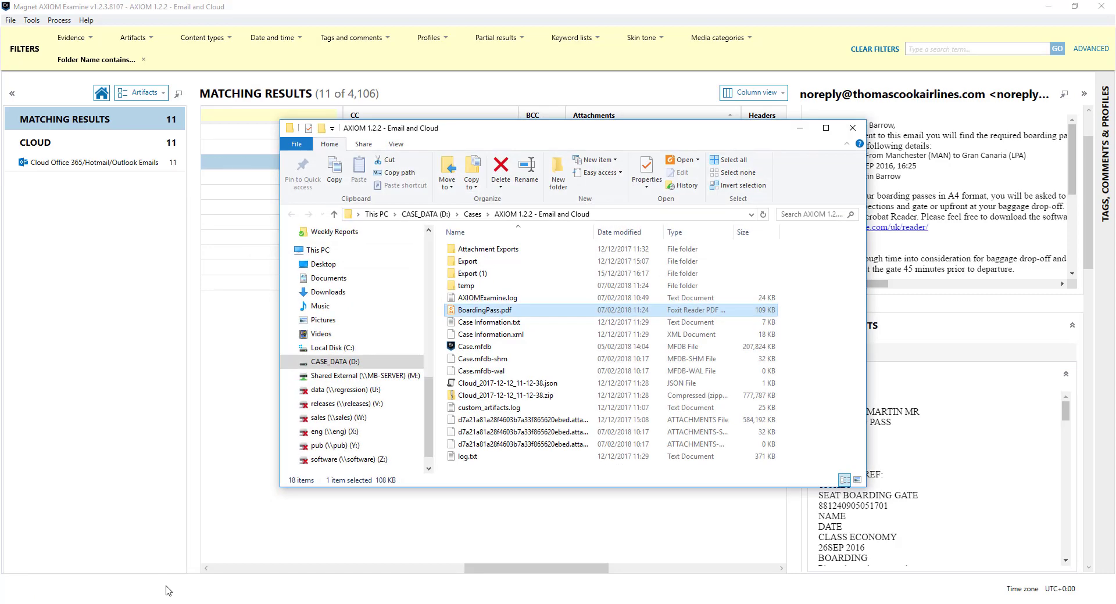
double_click(470, 310)
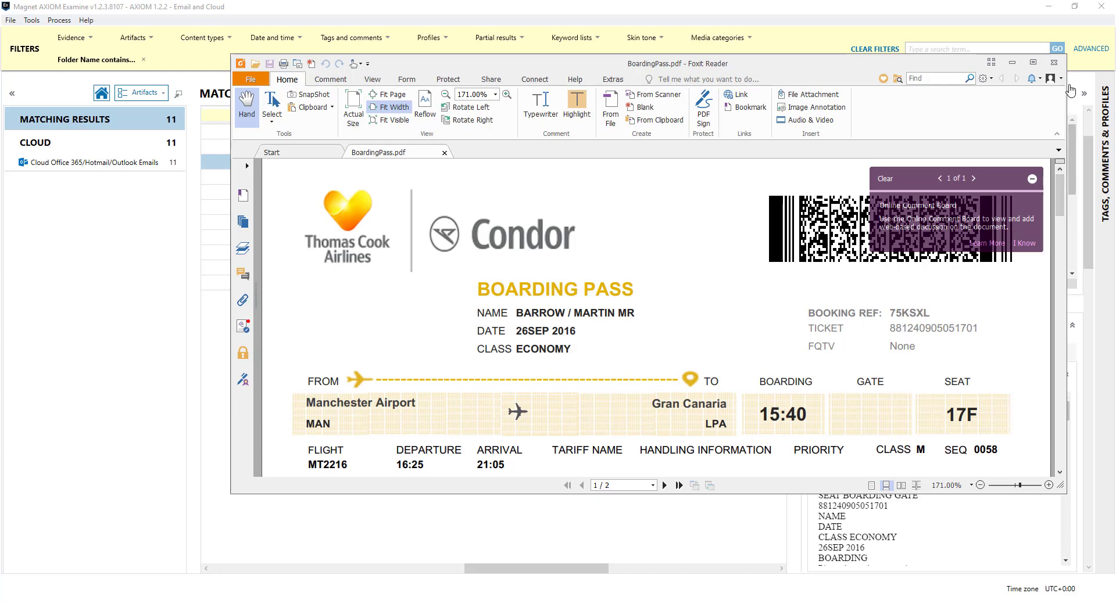
left_click(1054, 63)
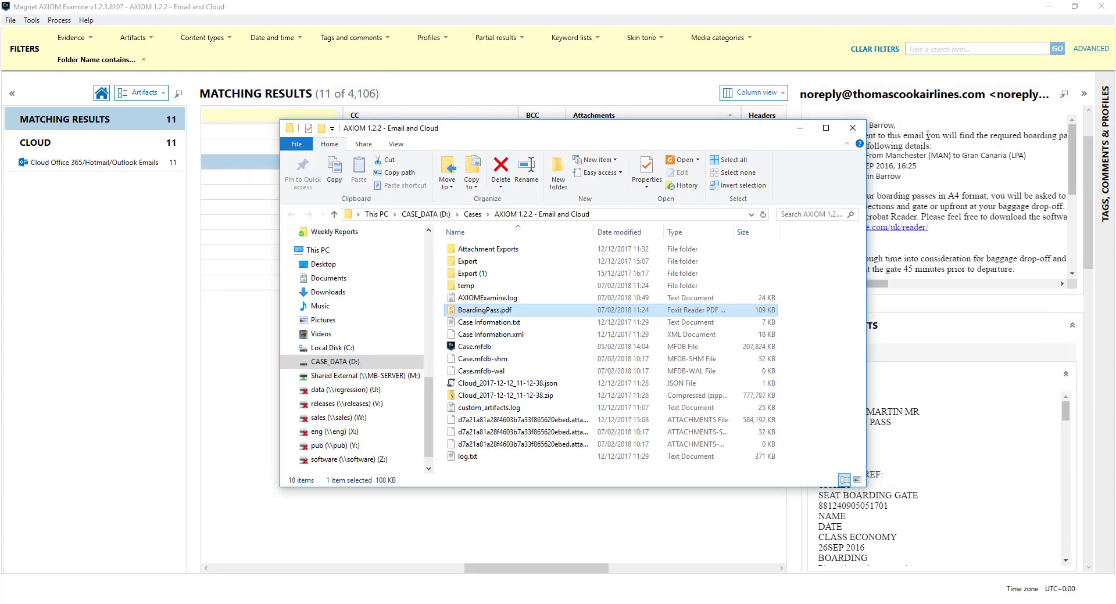
Close the Explorer folder and bring the Enron Email Case window forward.
left_click(851, 128)
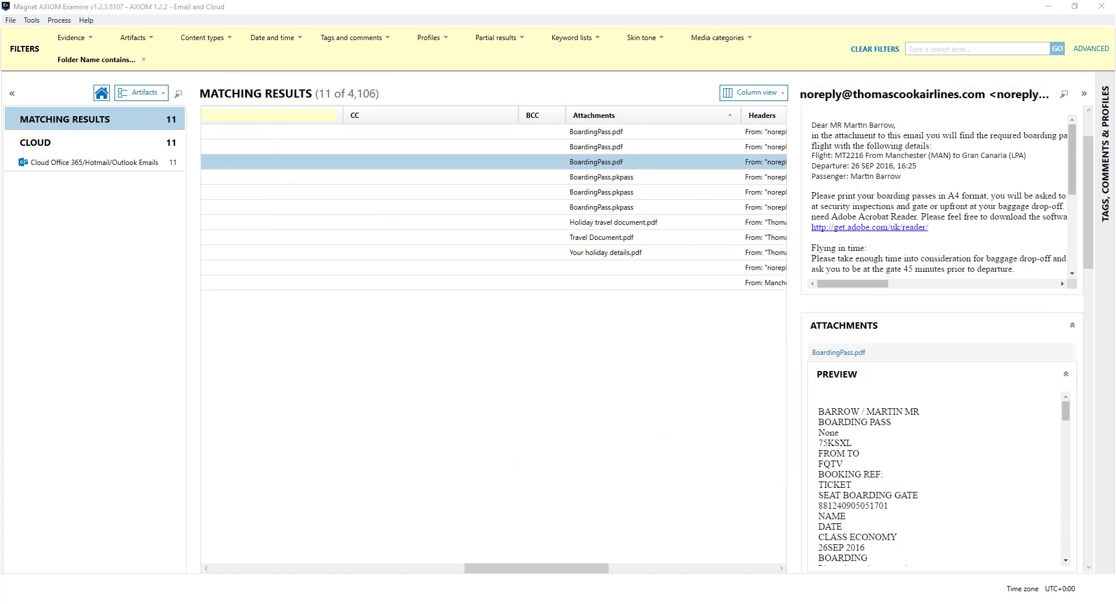
mouse_move(420, 603)
left_click(443, 573)
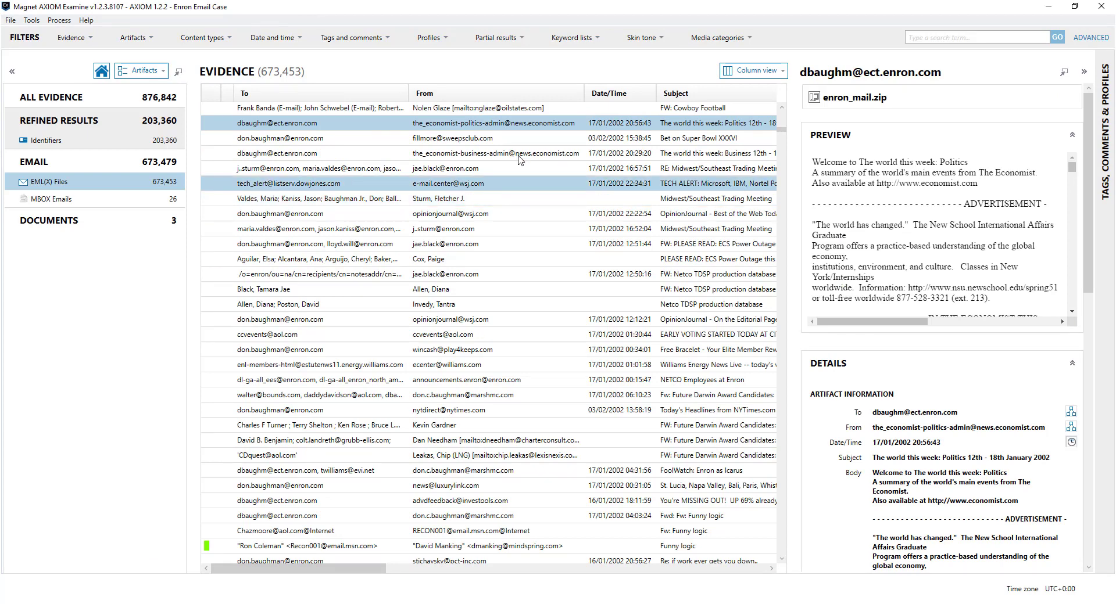
Show the Enron case's 26 MBOX emails, then switch to the User Summit case window.
left_click(61, 204)
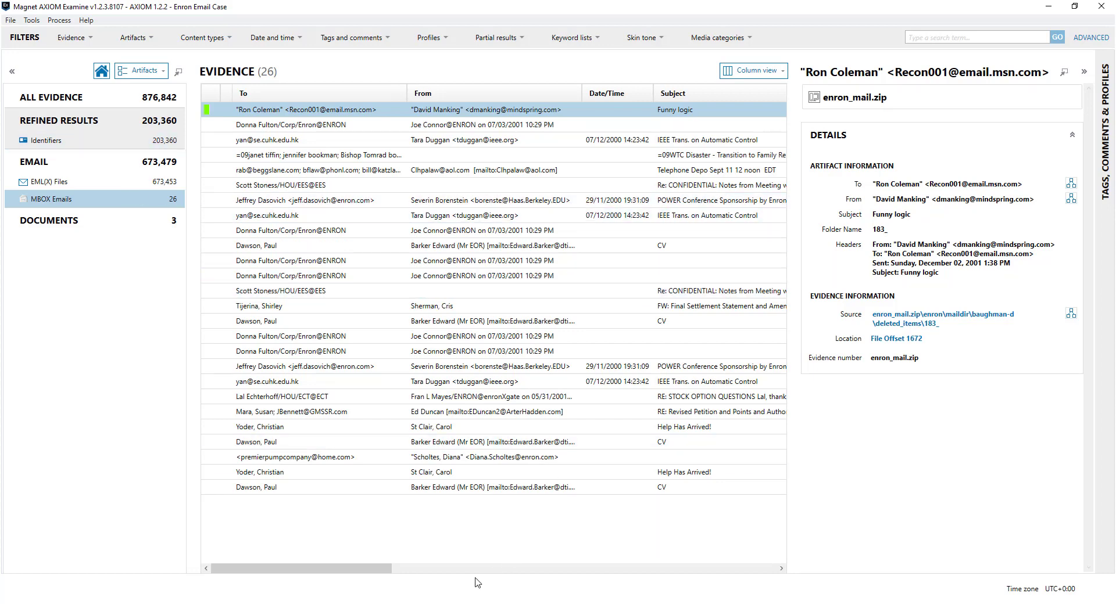
mouse_move(308, 601)
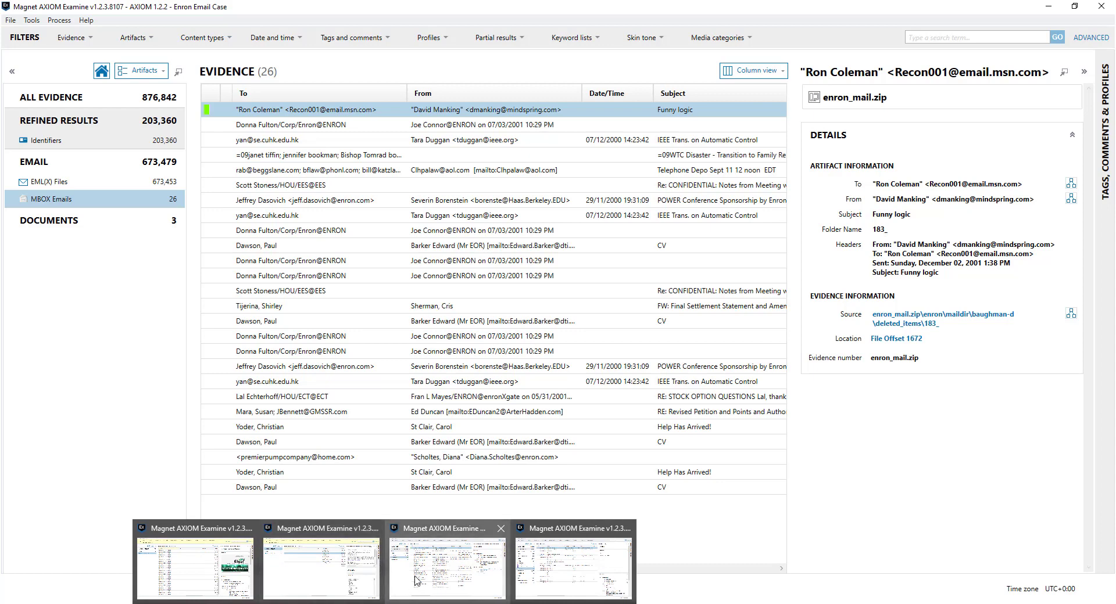
left_click(527, 568)
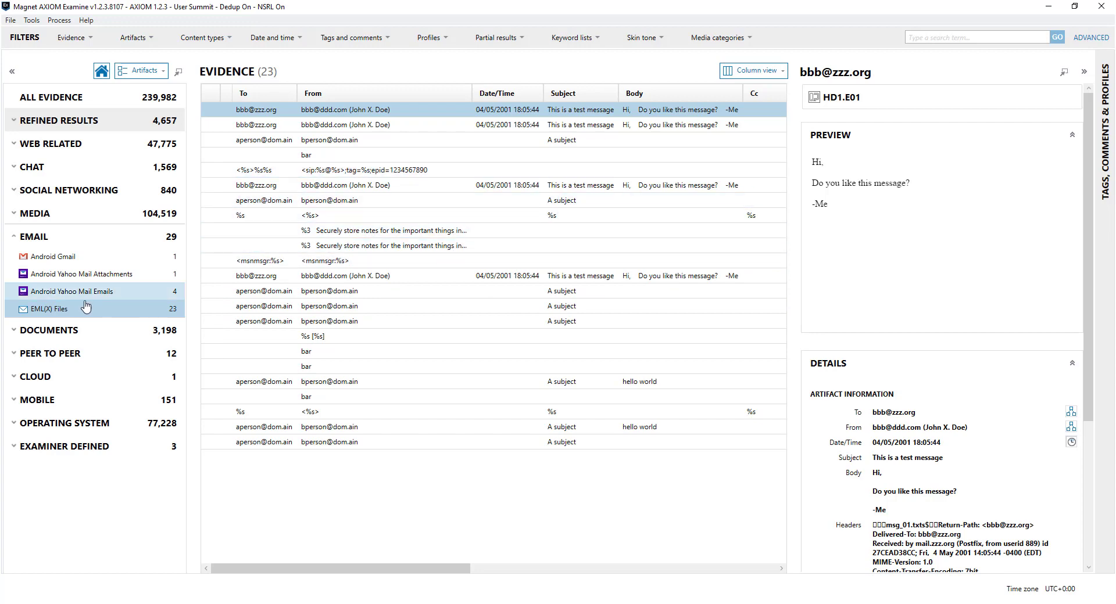
Open Create report / export for the User Summit EML(X) Files and view the Export type options.
right_click(51, 312)
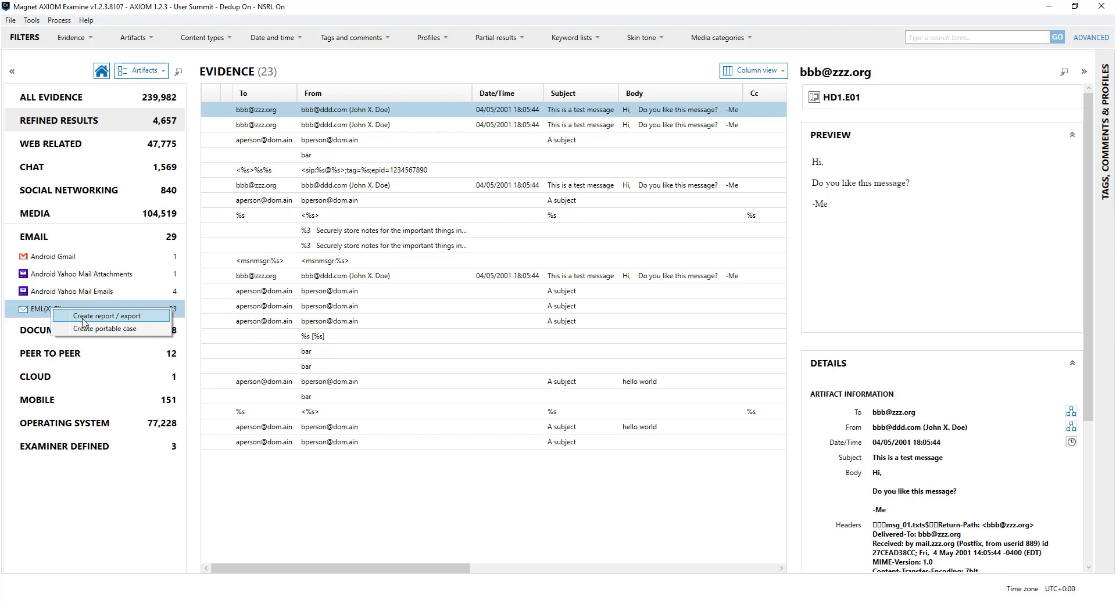
left_click(83, 319)
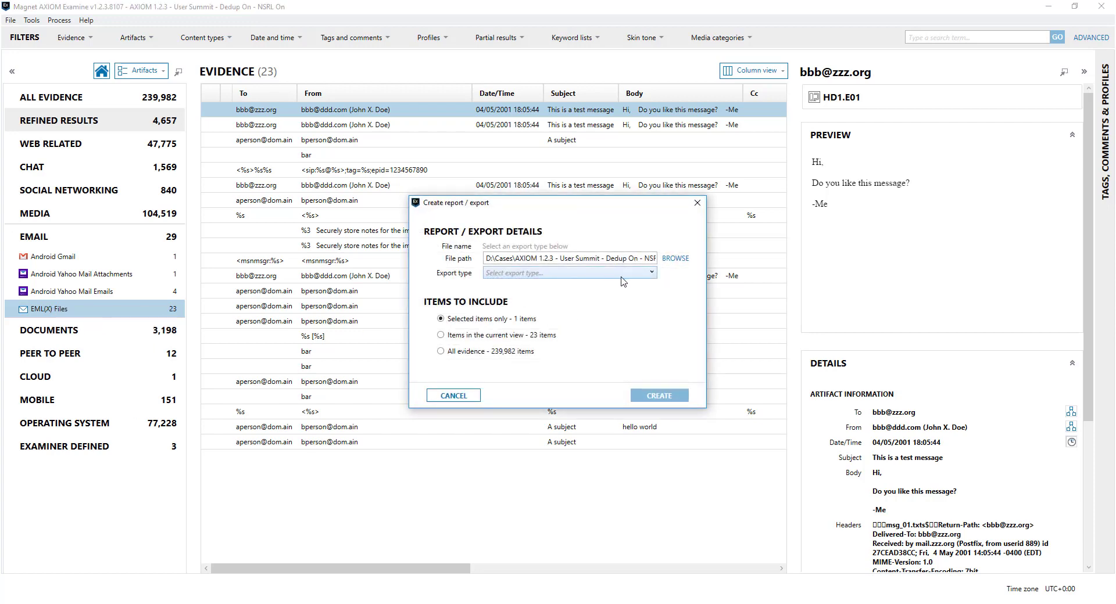
left_click(642, 273)
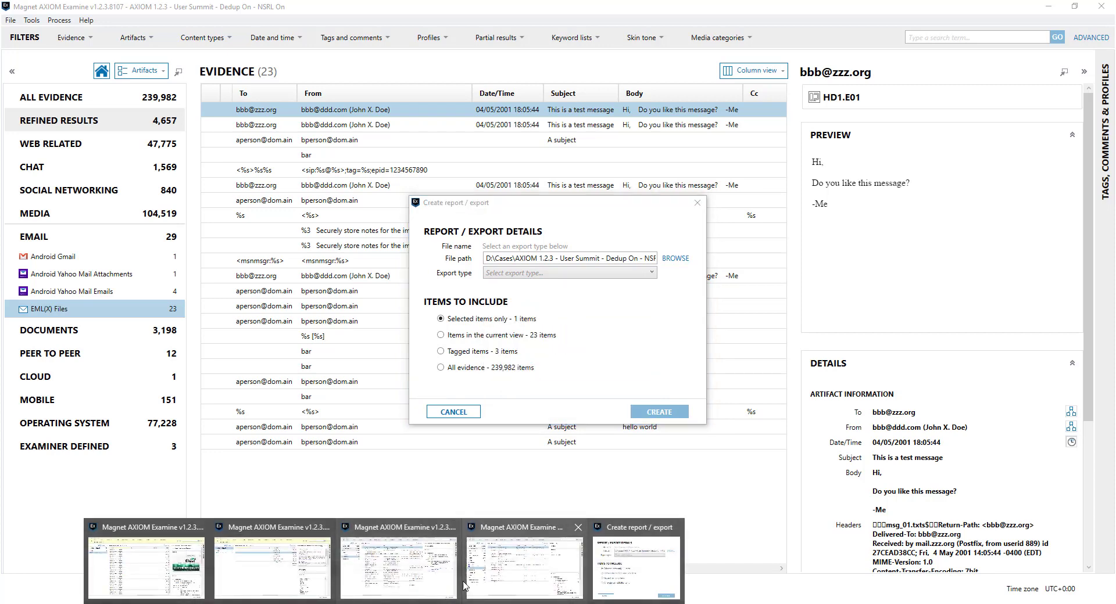
Switch from the Enron case to the Email and Cloud case window.
left_click(422, 580)
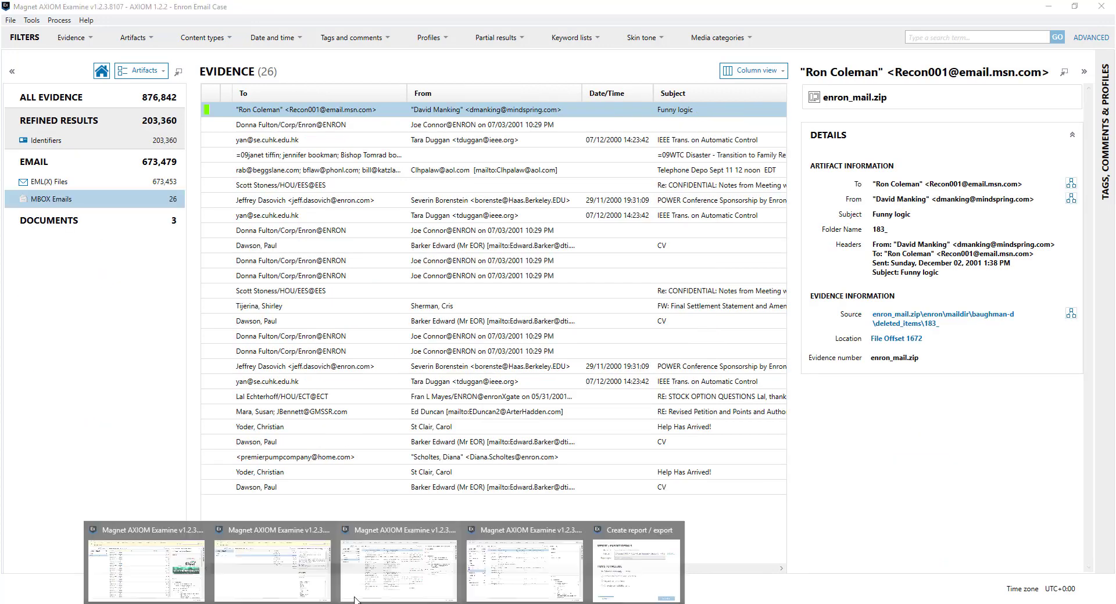
left_click(291, 561)
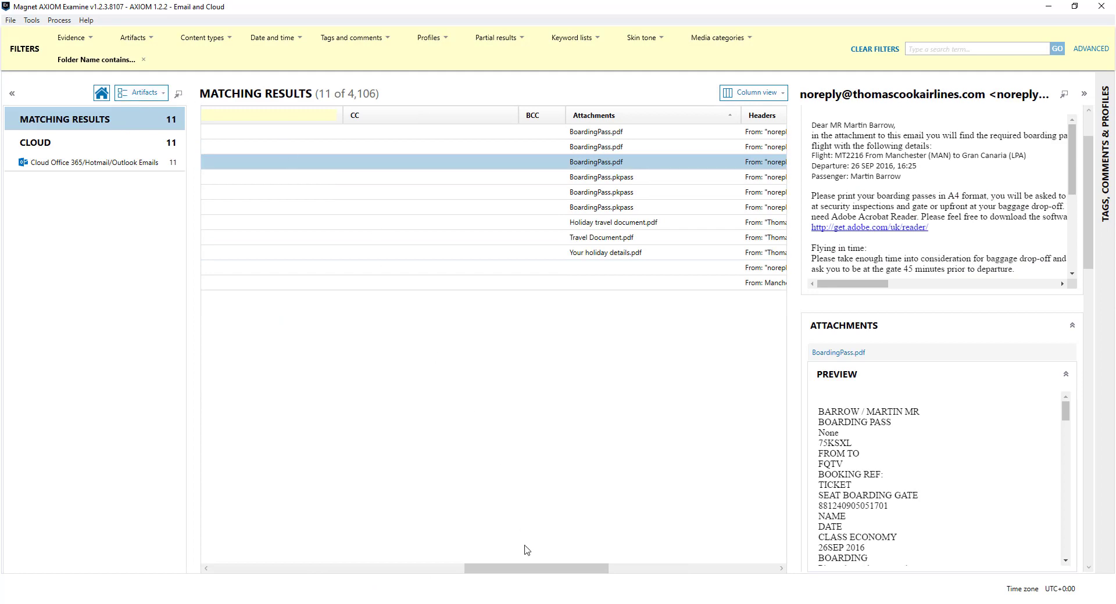
left_click_drag(538, 575, 476, 576)
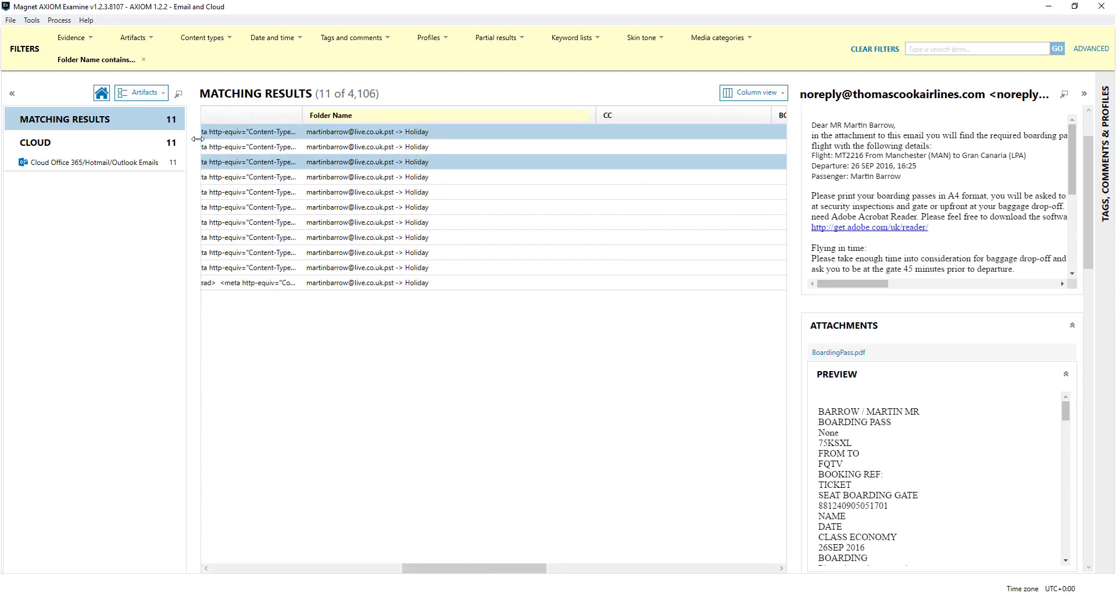
Open Create report / export for Cloud Office 365/Hotmail/Outlook Emails, covering the 11 current-view items.
right_click(113, 166)
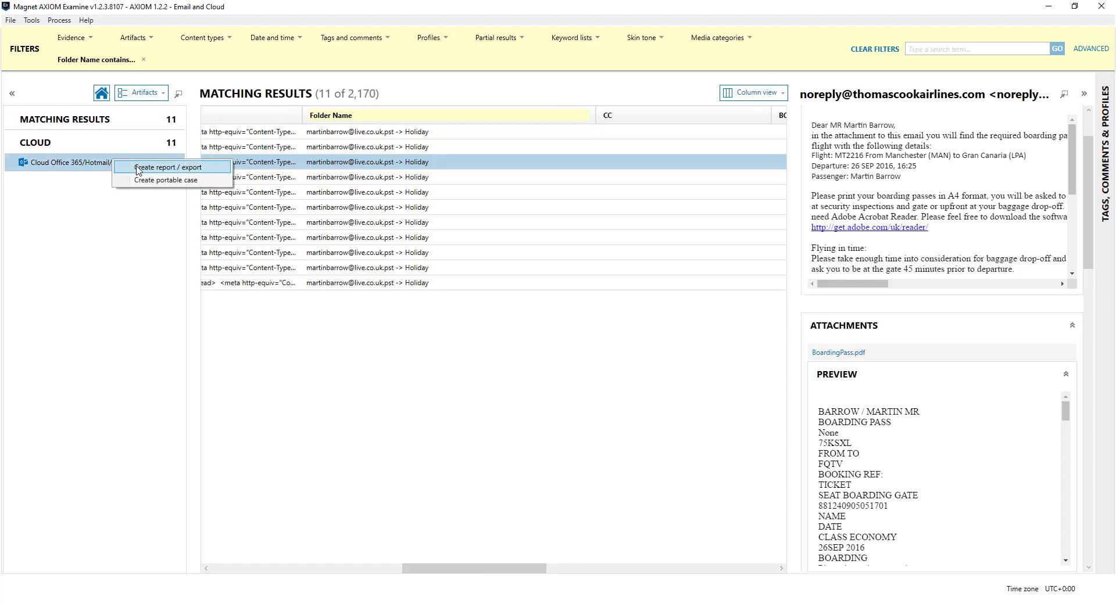
left_click(164, 167)
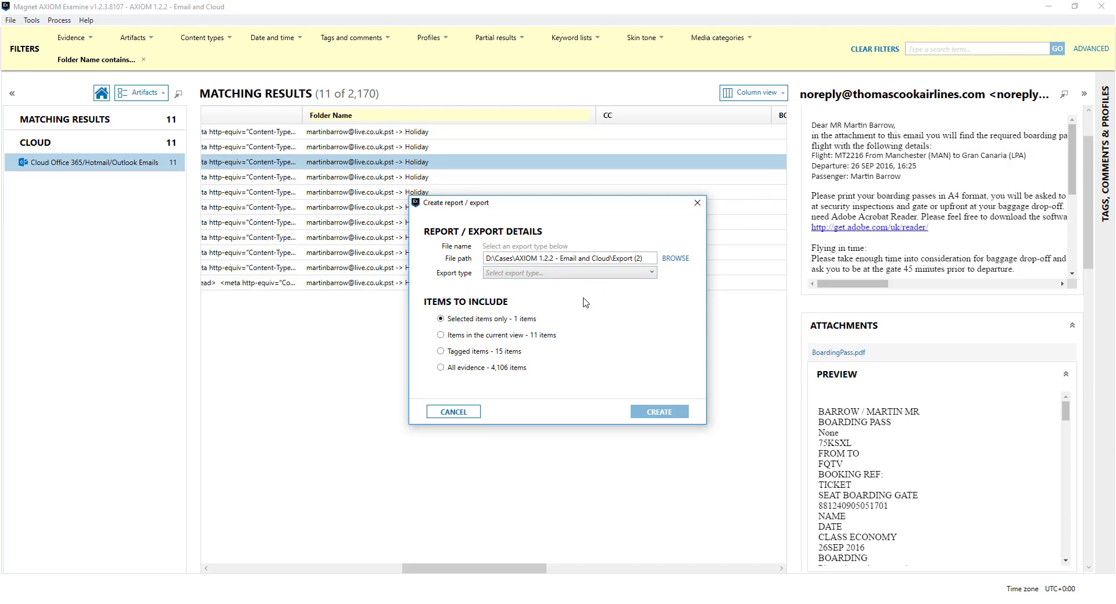
left_click(646, 275)
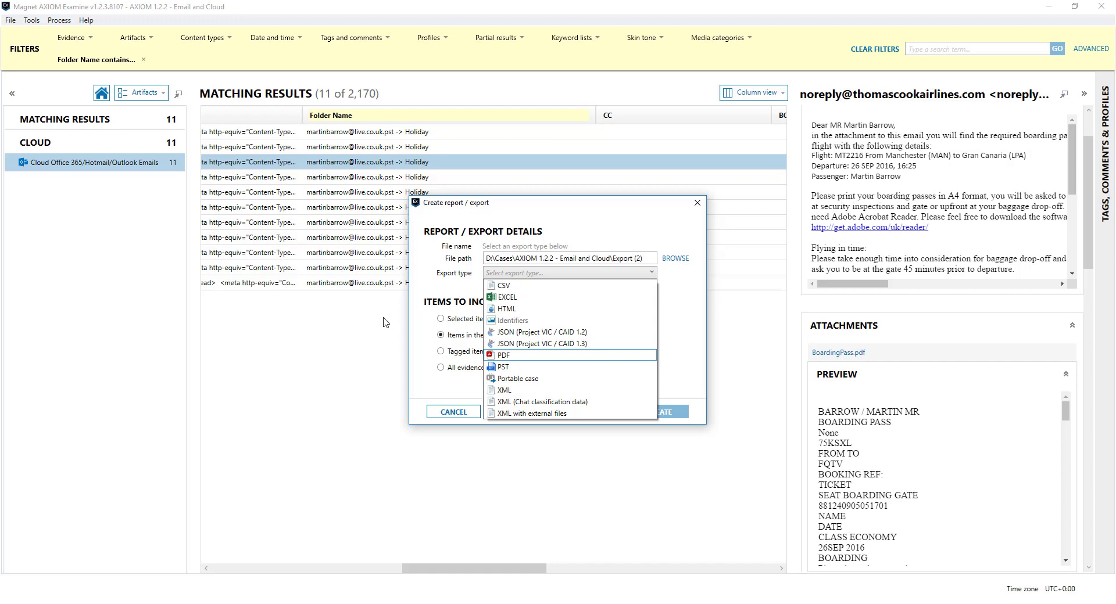
left_click(449, 382)
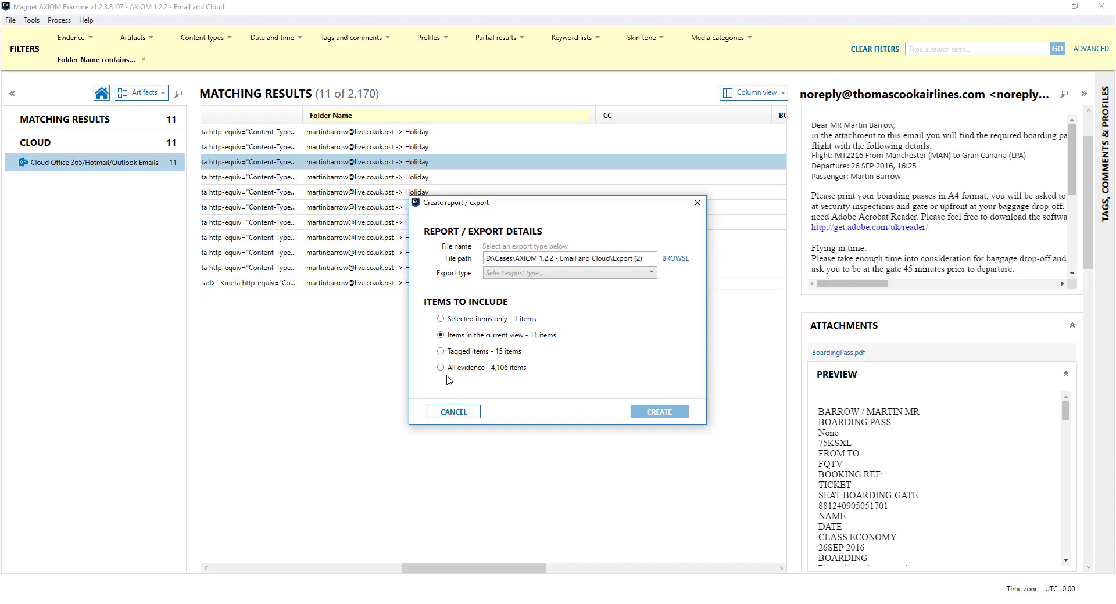